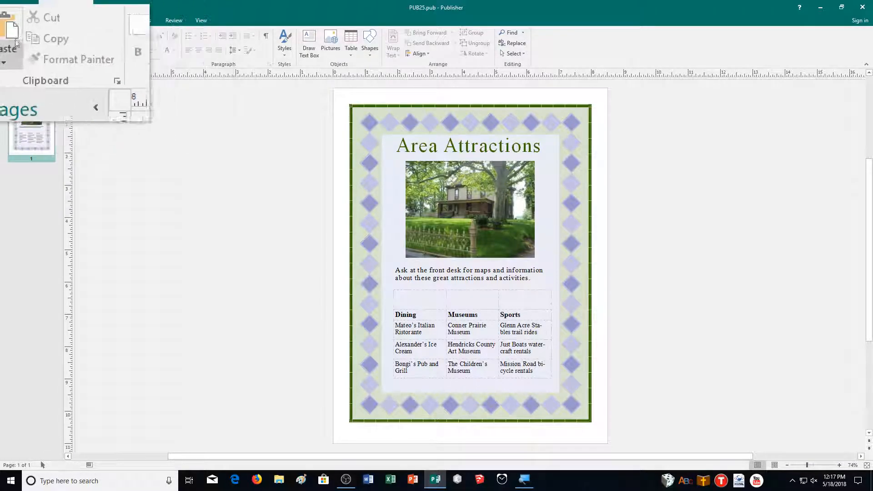
Step: Save a copy of the publication as 25FLYER_CR in the CA Demonstration folder
left_click(11, 20)
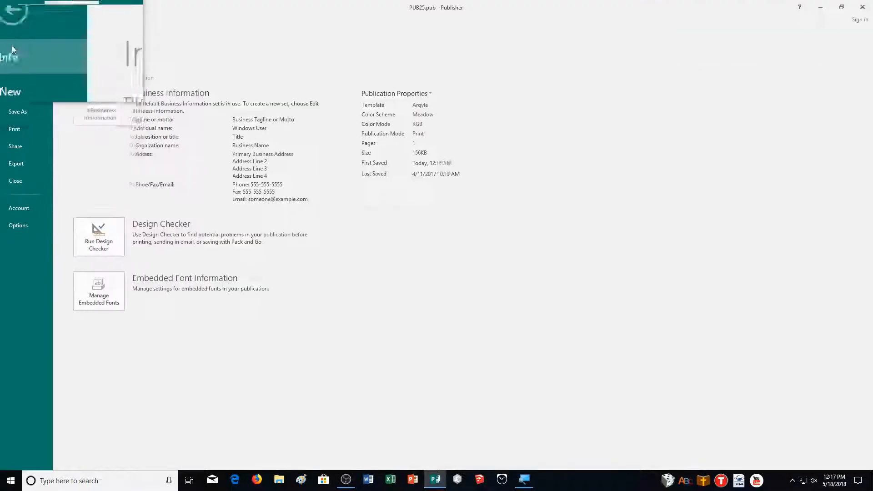
left_click(18, 113)
left_click(275, 92)
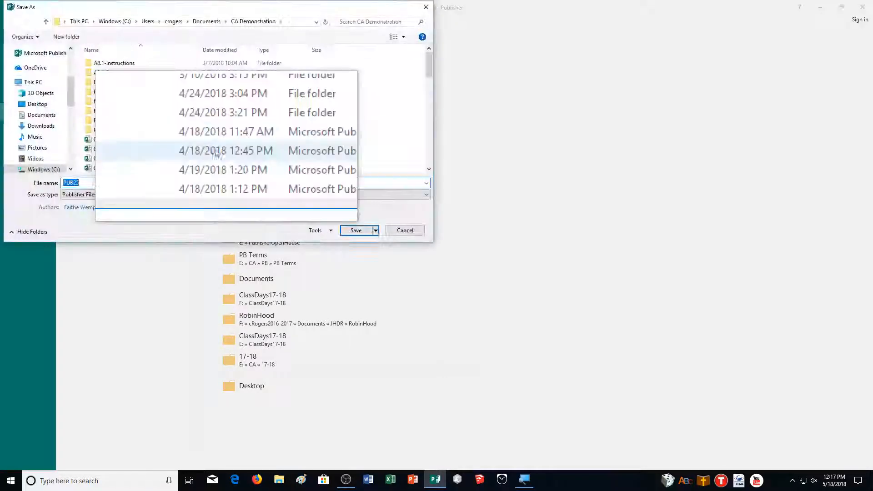
type("2")
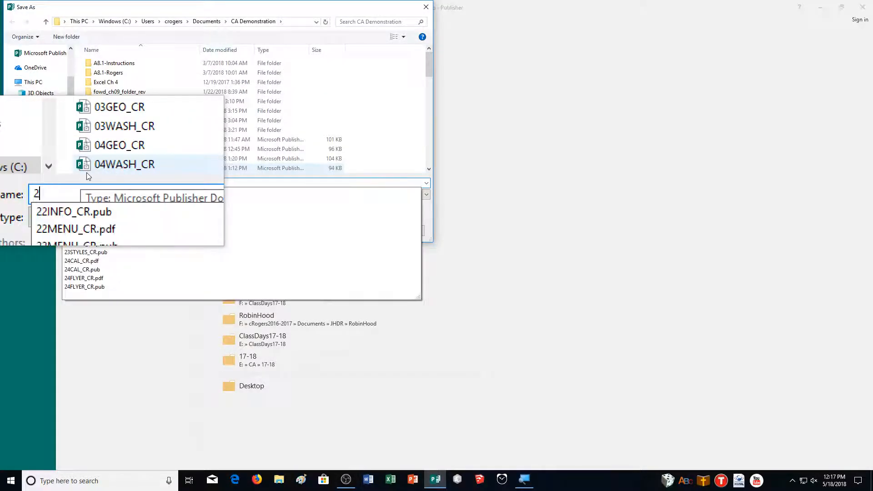
type("5FLYER_CR")
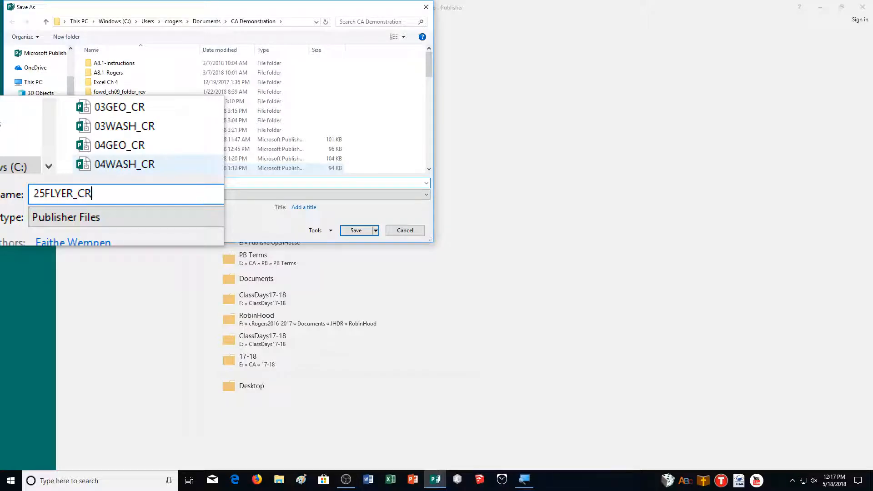
key("Return")
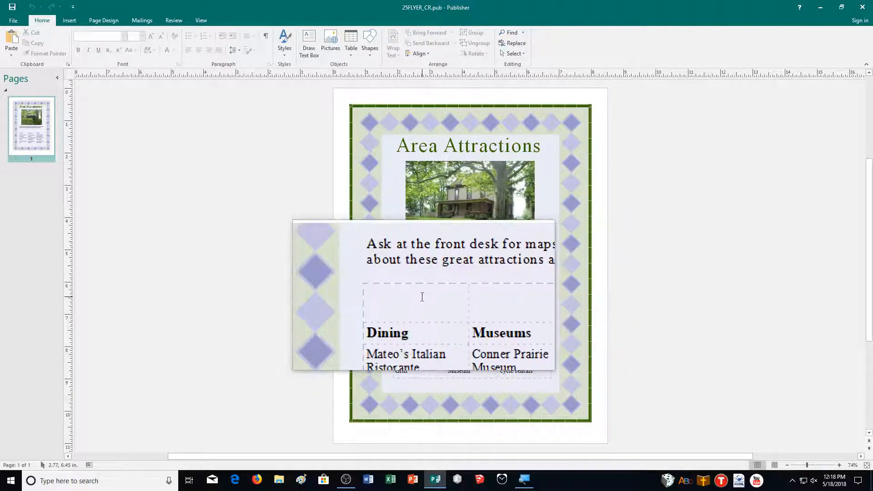
Step: Merge the three empty cells in the table's top row into a single cell
left_click_drag(403, 297, 535, 303)
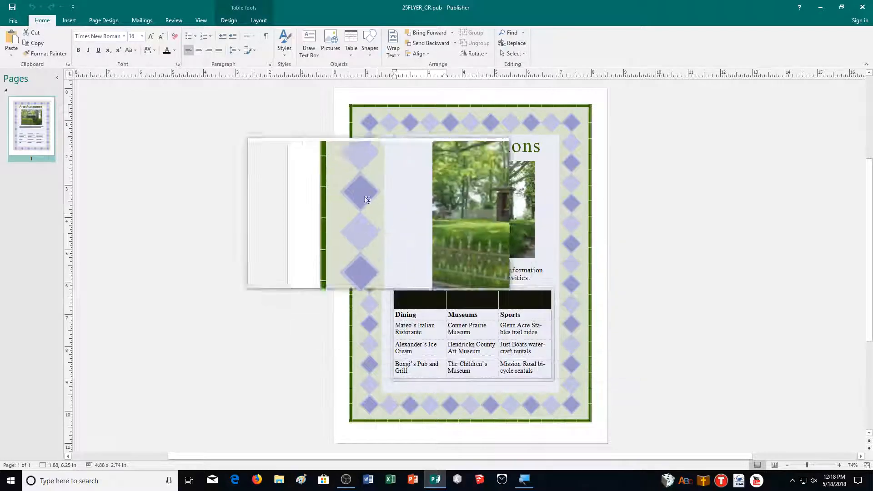
left_click(254, 21)
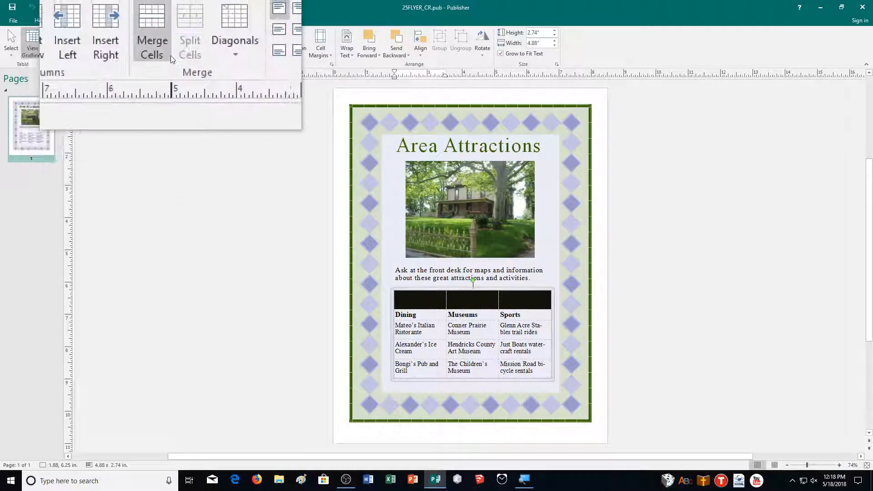
left_click(152, 43)
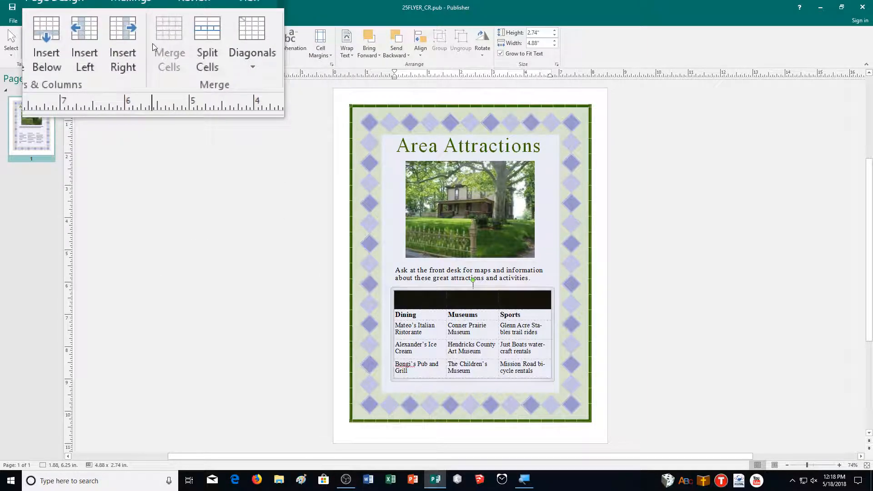
left_click(445, 299)
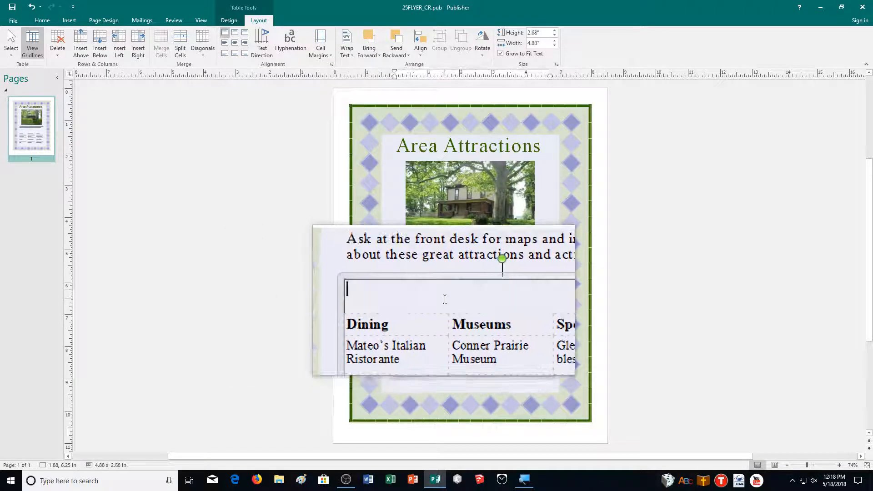
left_click(30, 6)
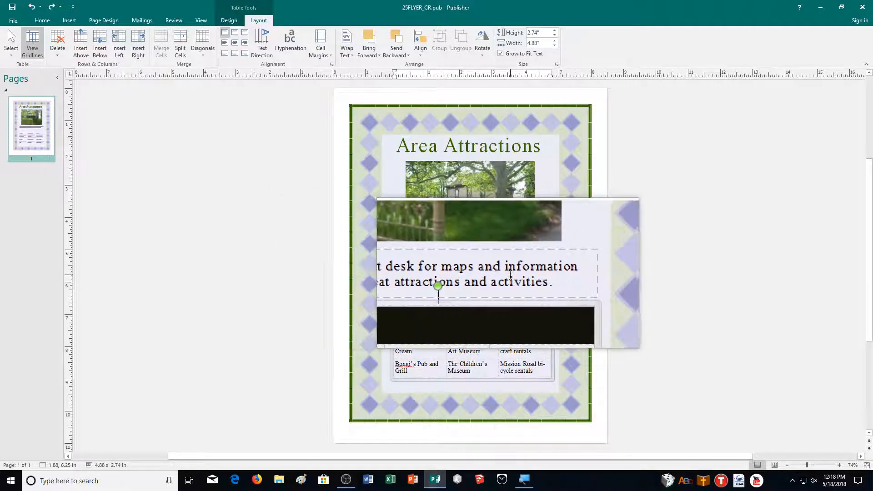
Step: Move the "Ask at the front desk" text from its text box into the merged cell and extend the table upward to 3.5" high
left_click_drag(539, 280, 397, 269)
key("Delete")
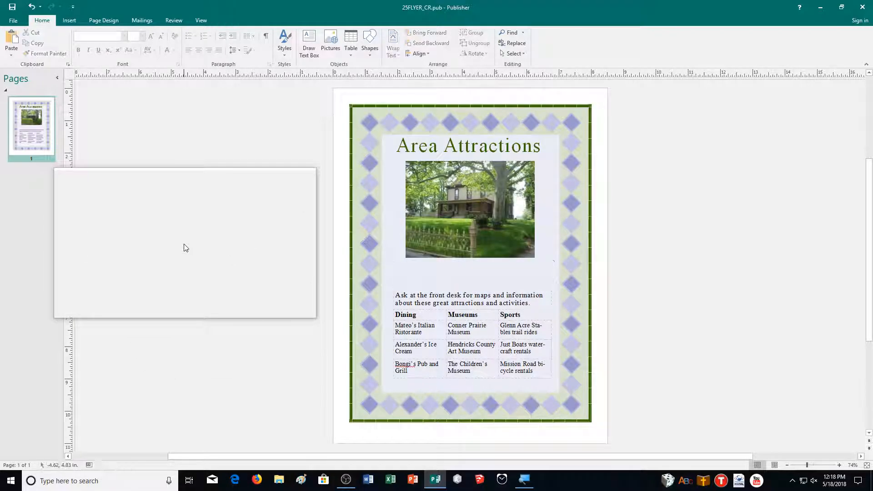
left_click(449, 289)
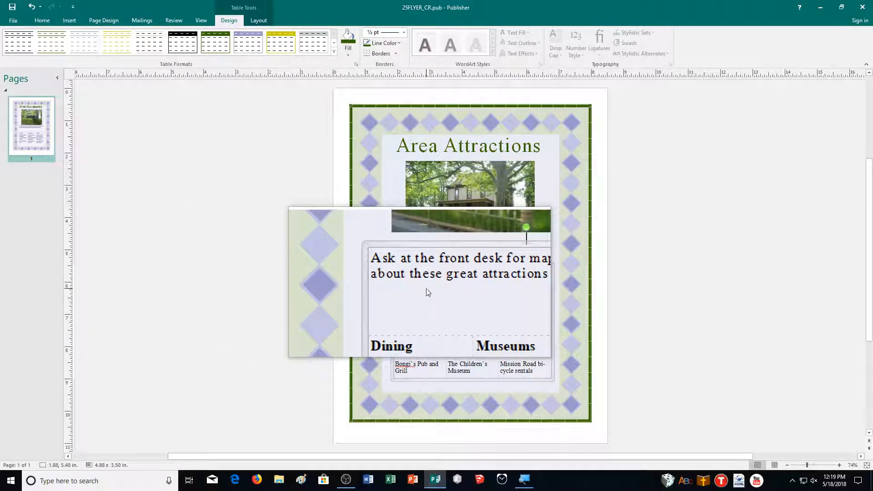
Step: Fill the merged top cell with the gray scheme color
left_click(426, 288)
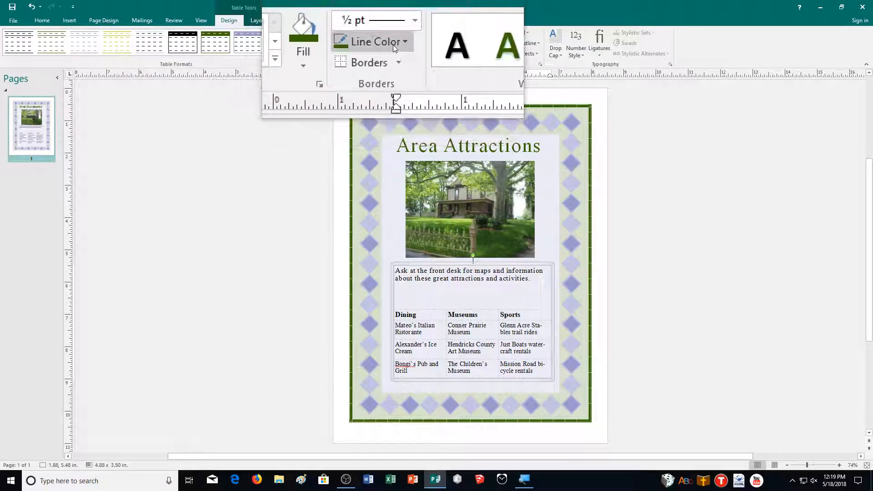
left_click(342, 57)
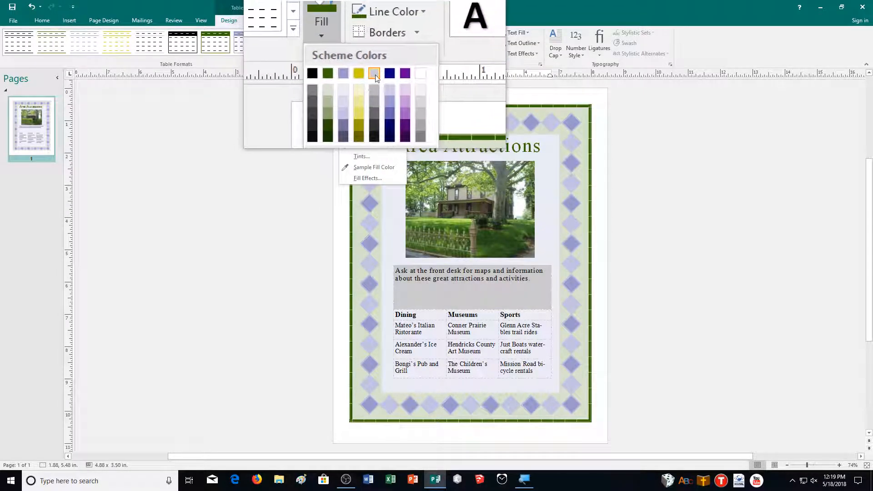
left_click(375, 74)
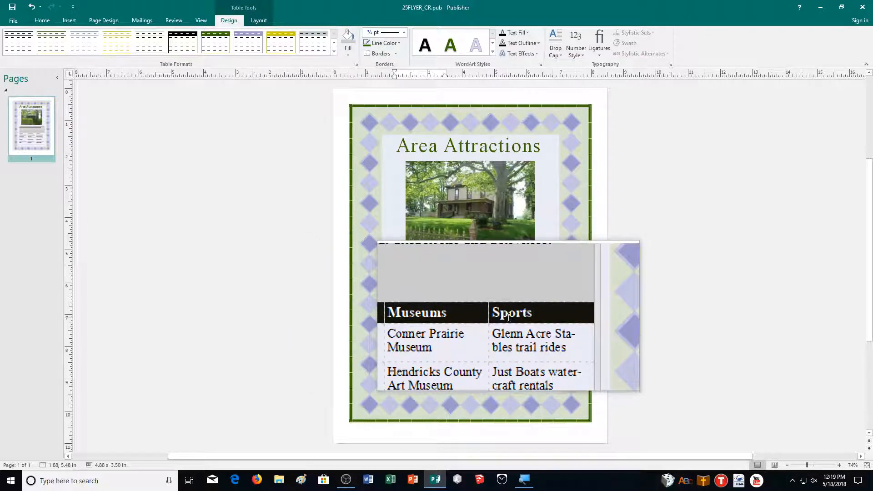
Step: Try to add a ½ pt bottom border to the Dining, Museums and Sports heading row with purple as its line color
left_click(393, 55)
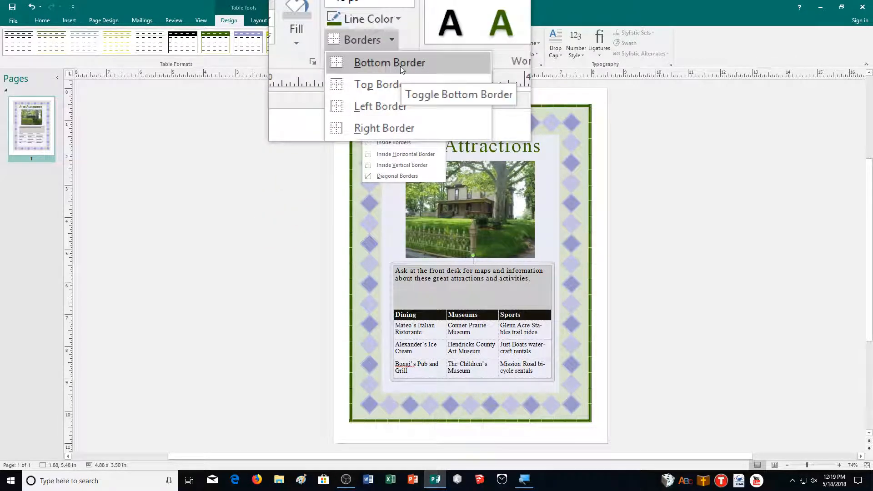
left_click(400, 64)
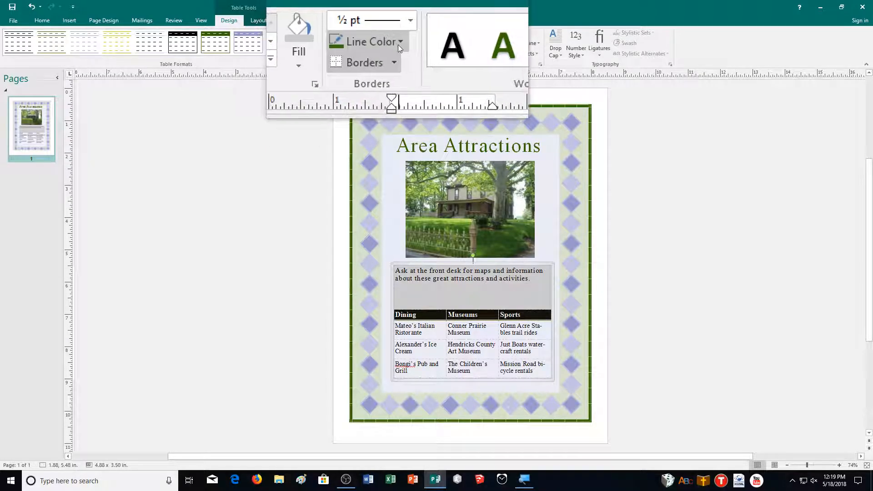
left_click(400, 41)
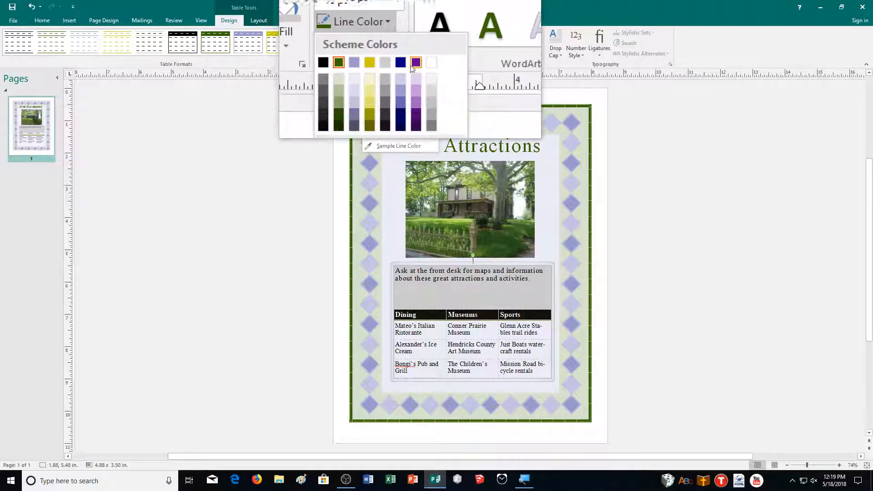
left_click(413, 65)
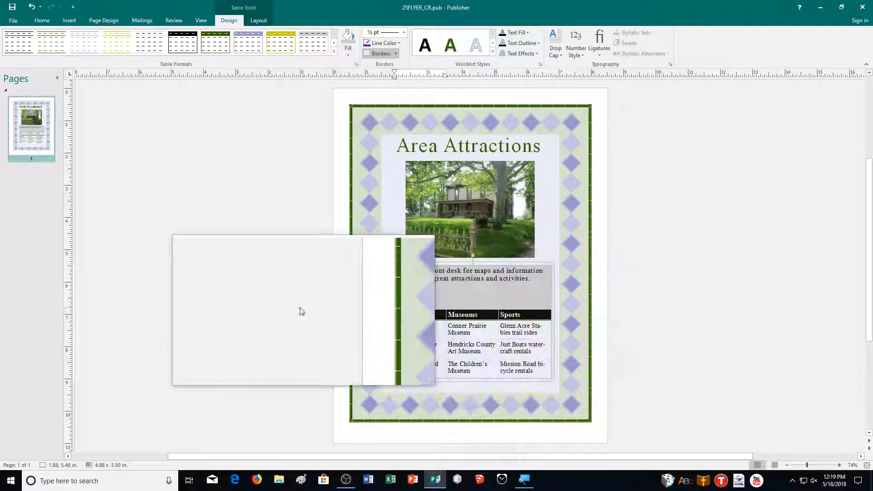
Step: Remove the heading row's bottom border and reapply the purple line color to the row
left_click(404, 314)
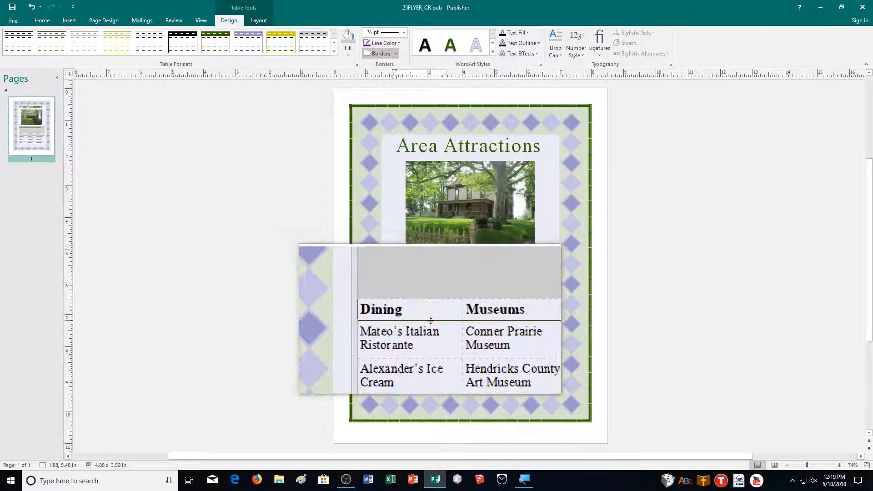
left_click_drag(398, 313, 528, 312)
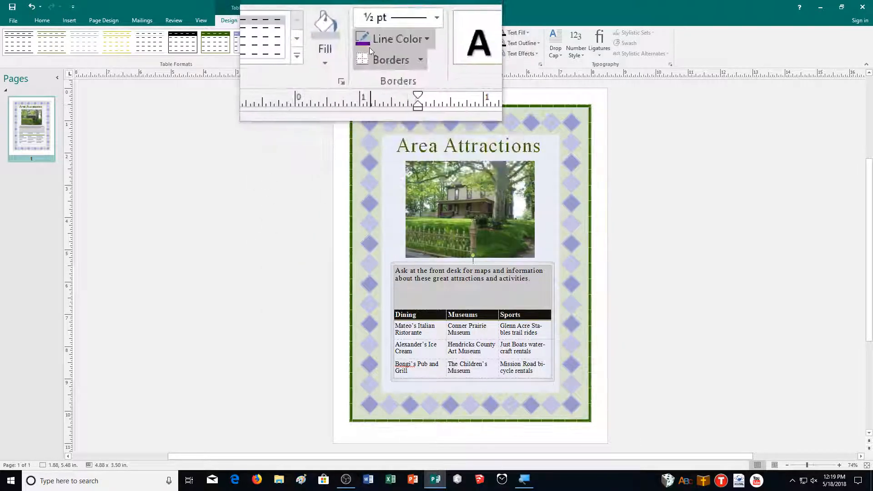
left_click(365, 43)
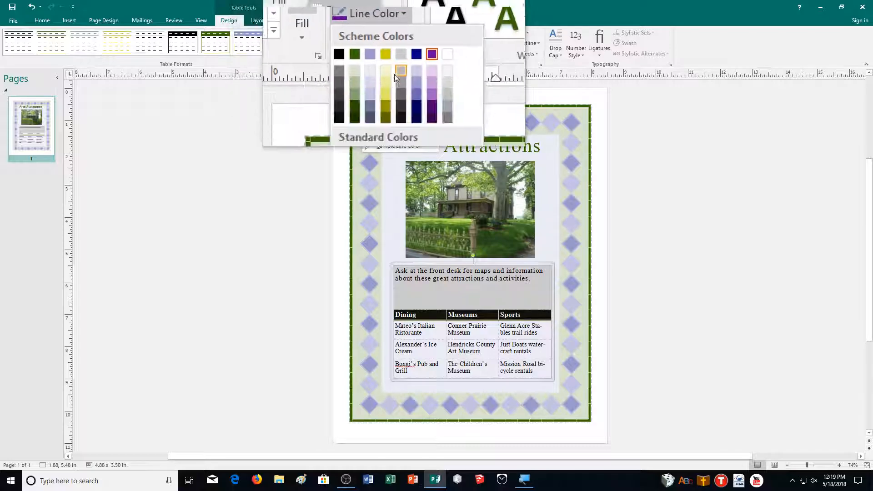
left_click(412, 66)
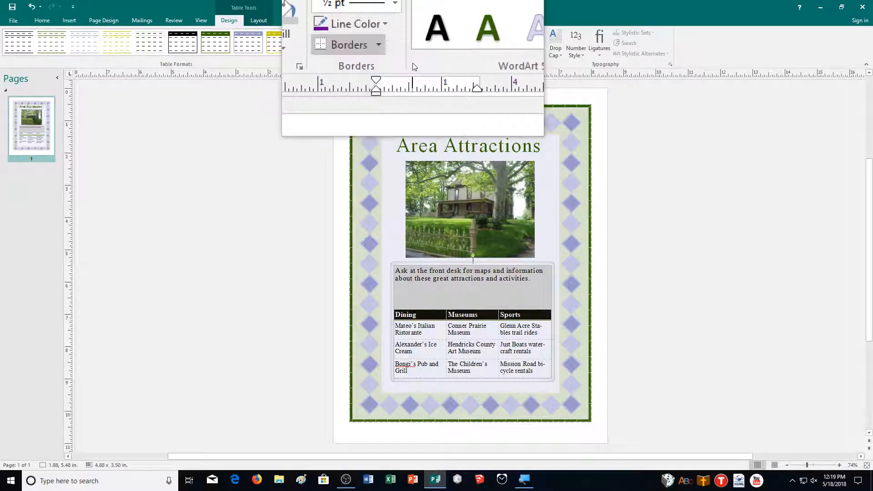
left_click(368, 44)
left_click(370, 45)
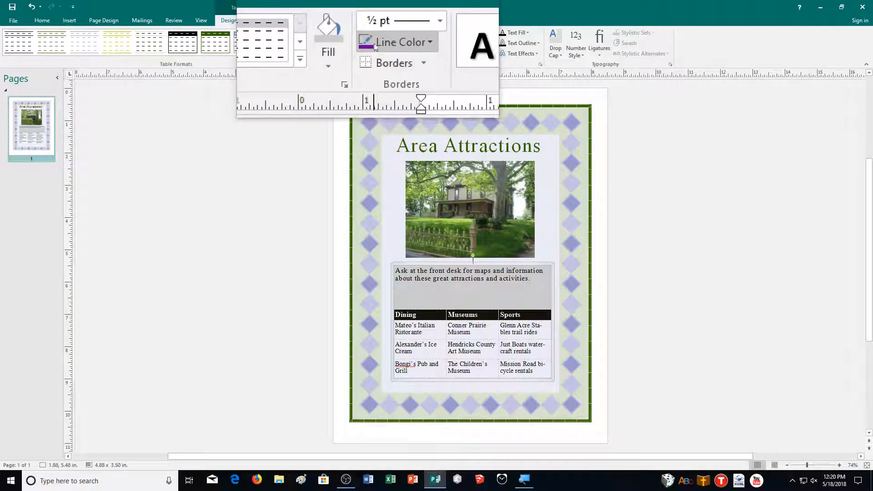
left_click(372, 47)
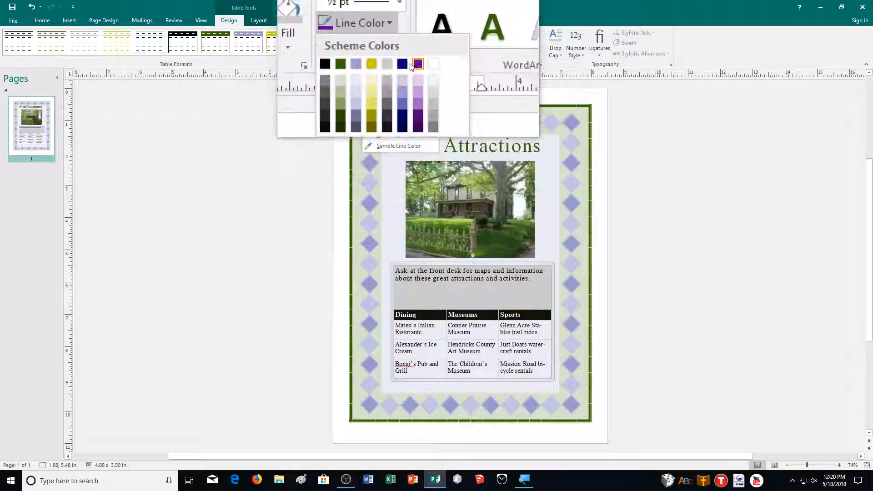
left_click(414, 64)
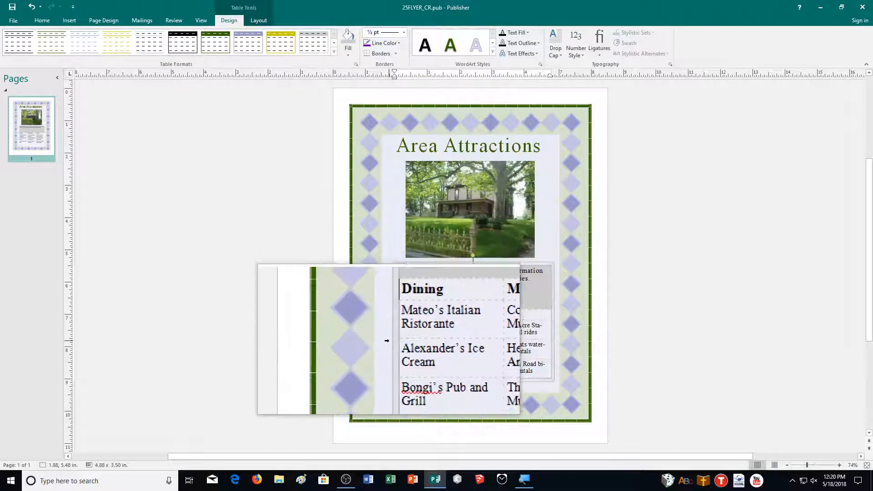
Step: Align the Dining, Museums and Sports headings to the bottom center of their cells
left_click(423, 315)
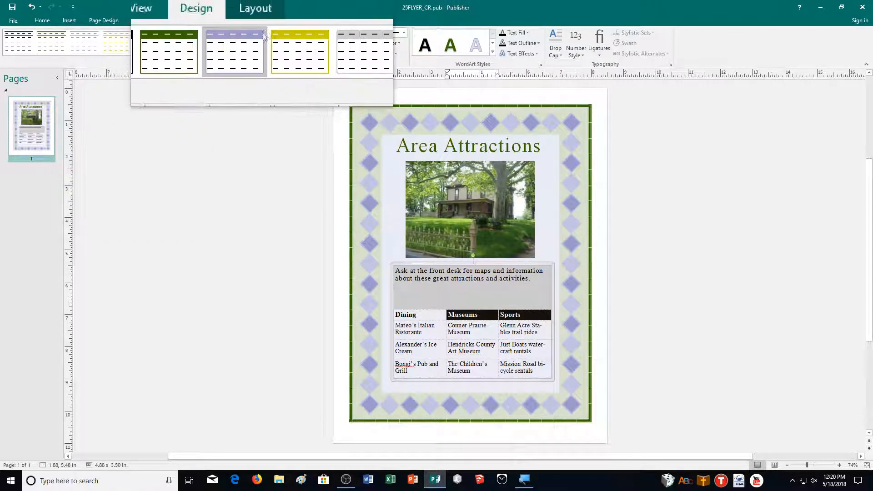
left_click(259, 20)
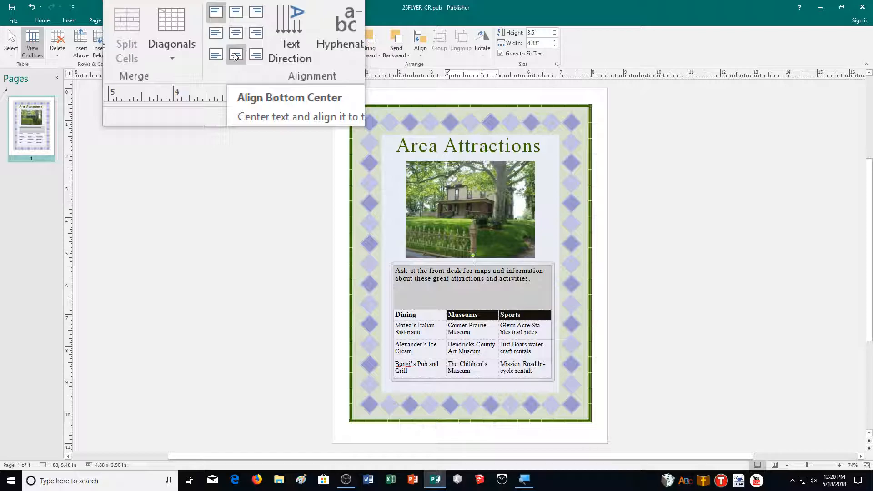
left_click(406, 314)
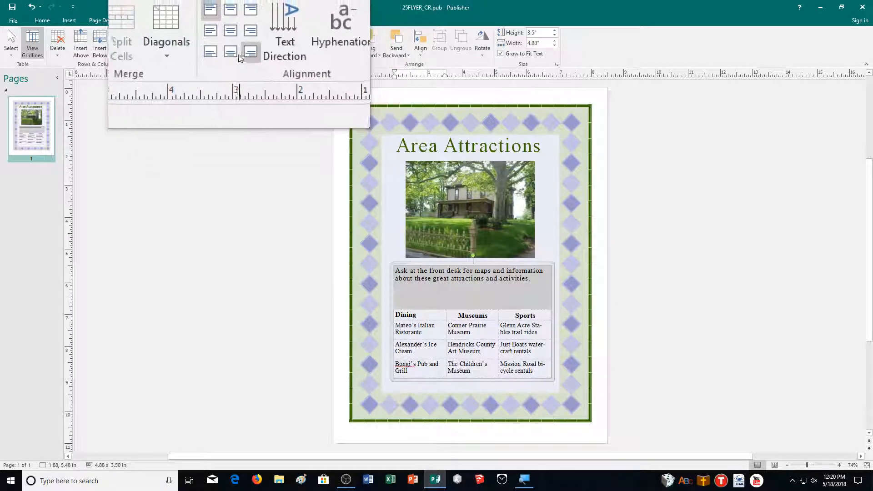
left_click(296, 53)
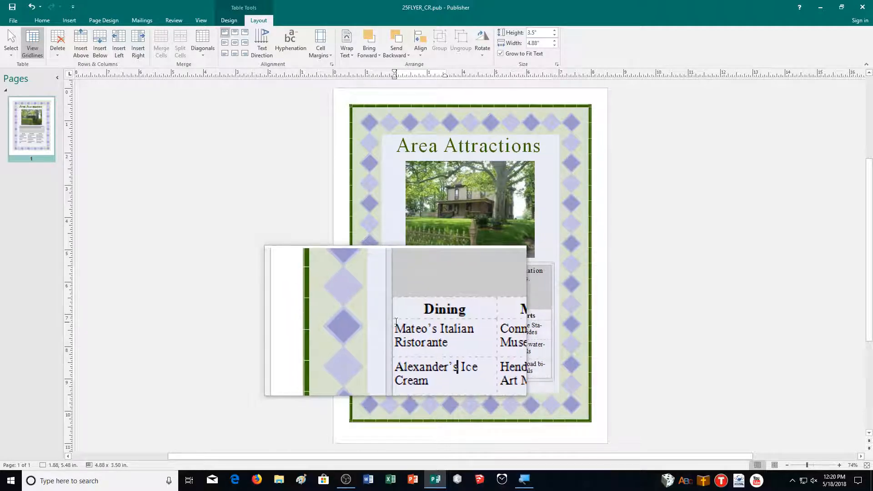
Step: Turn off automatic hyphenation for the attraction cells below the headings
left_click_drag(396, 322, 518, 361)
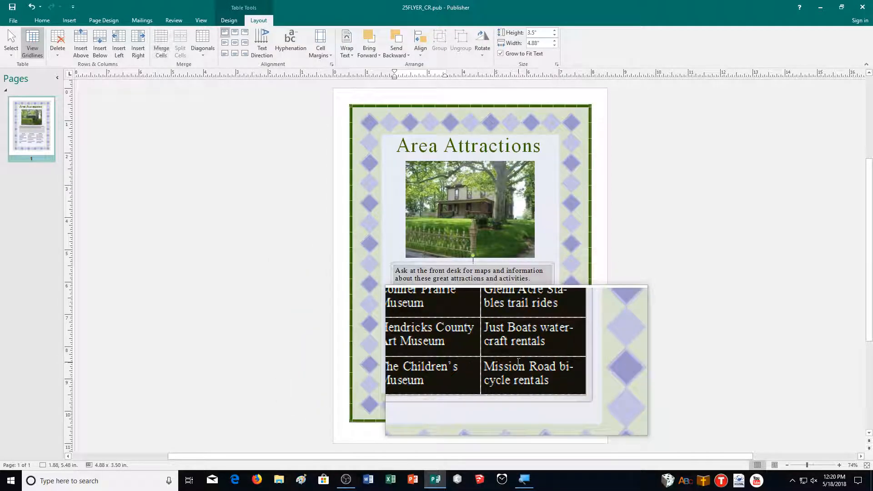
left_click(296, 43)
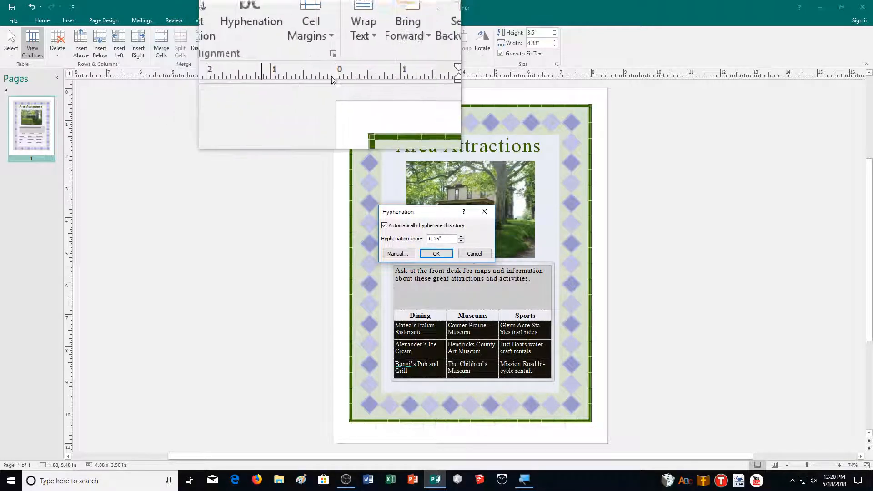
left_click(368, 228)
left_click(440, 253)
left_click_drag(323, 209, 218, 259)
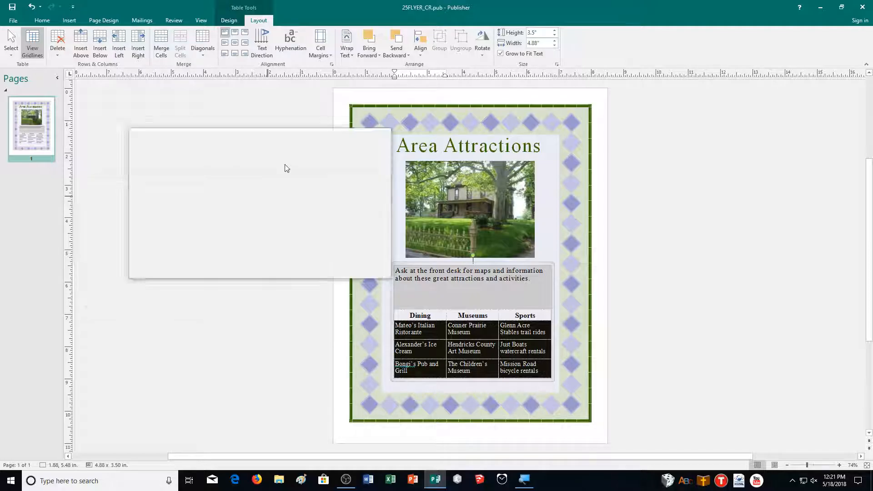
Step: Set a custom right cell margin of 0.1" for the selected attraction cells below the headings
left_click(320, 53)
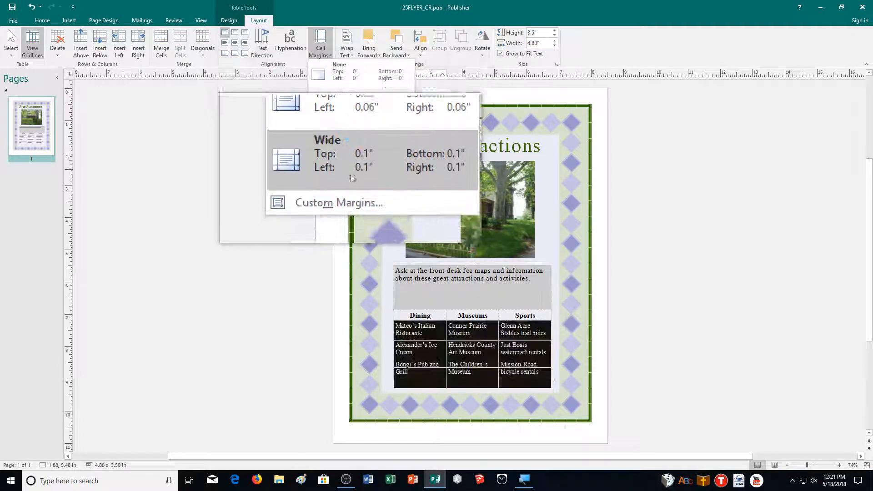
left_click(350, 188)
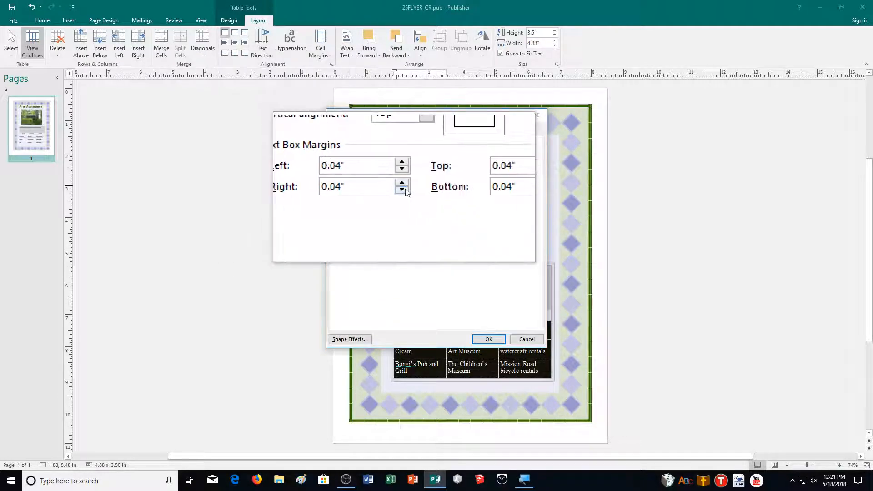
left_click(402, 183)
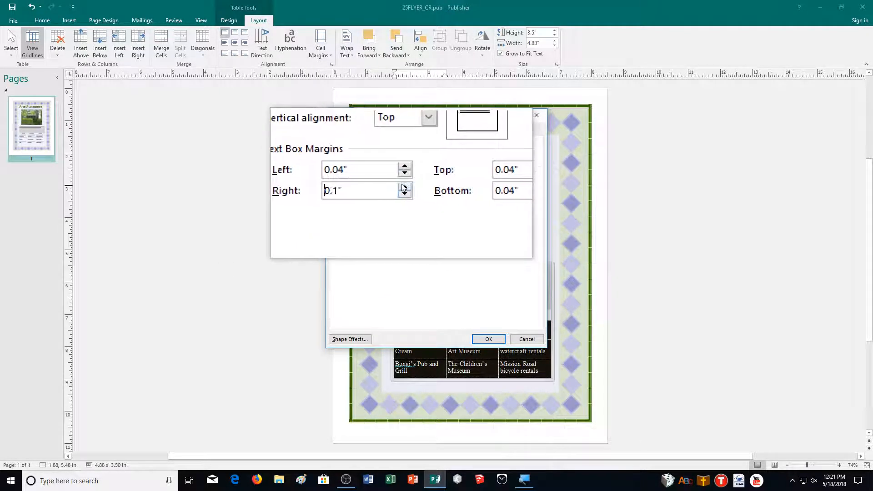
left_click(402, 186)
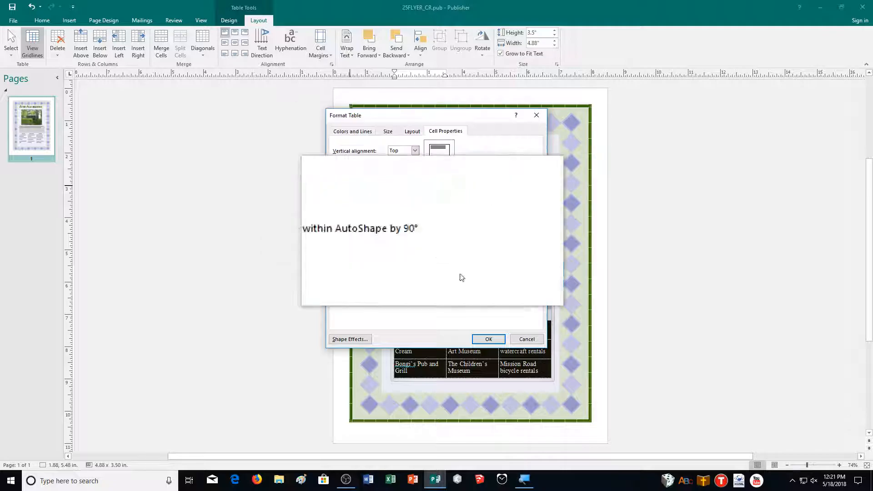
left_click(481, 341)
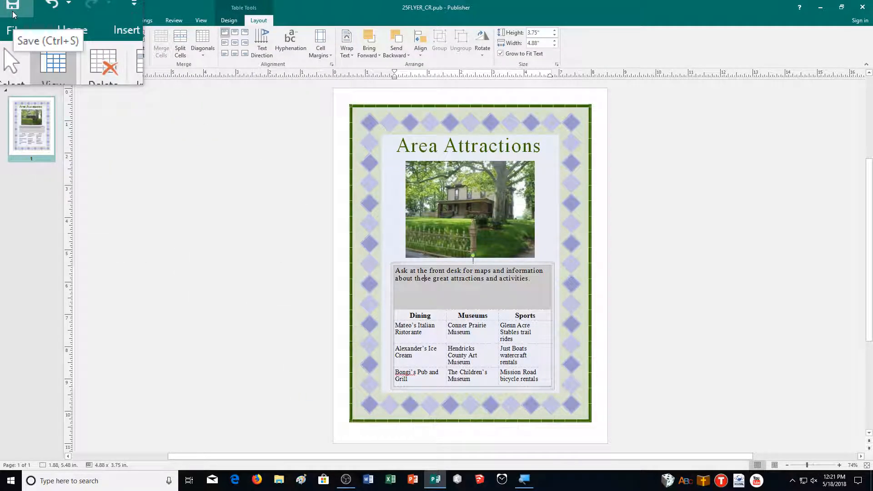
Step: Print the flyer to a PDF named 25FLYER_CR in the CA Demonstration folder using Microsoft Print to PDF
left_click(10, 20)
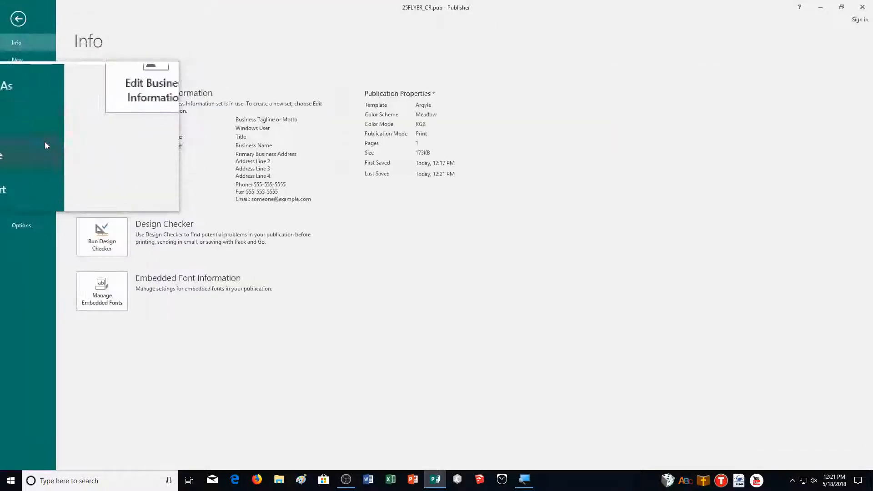
left_click(14, 132)
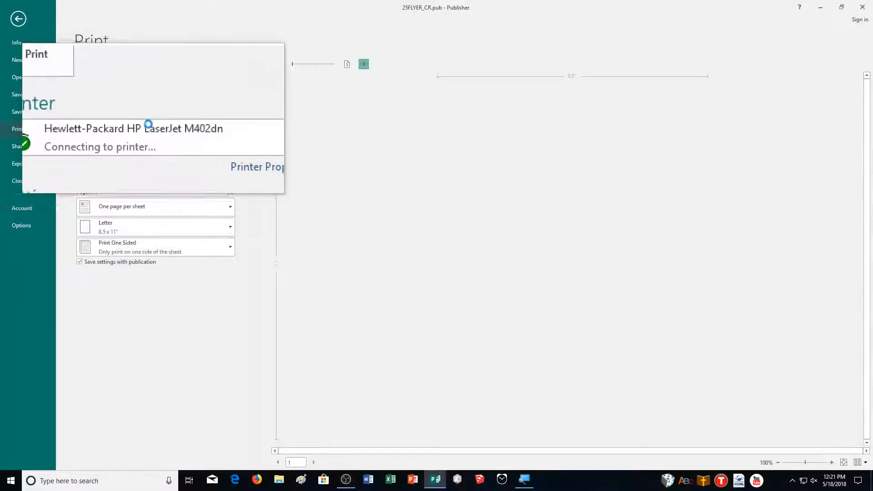
left_click(122, 128)
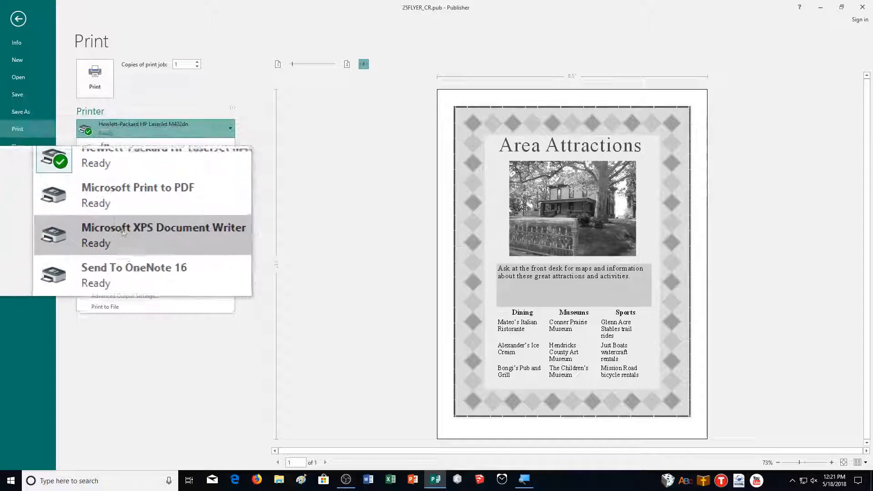
left_click(123, 209)
left_click(98, 68)
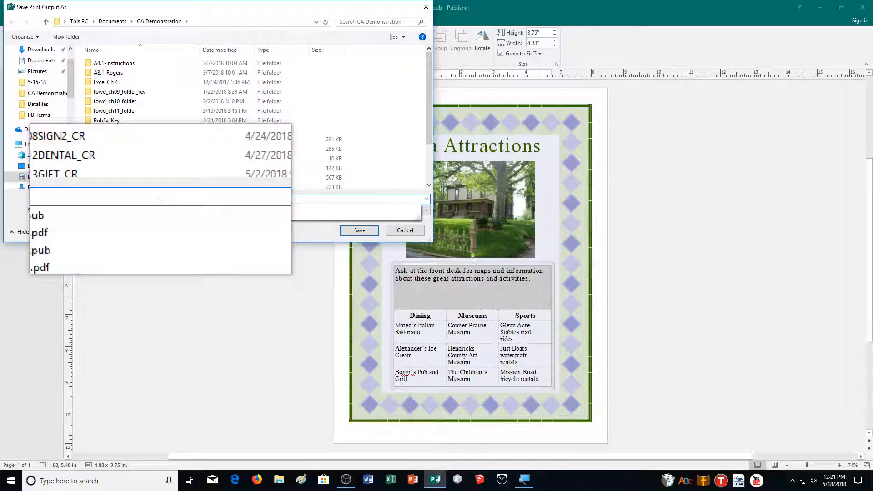
type("25FLYER_C")
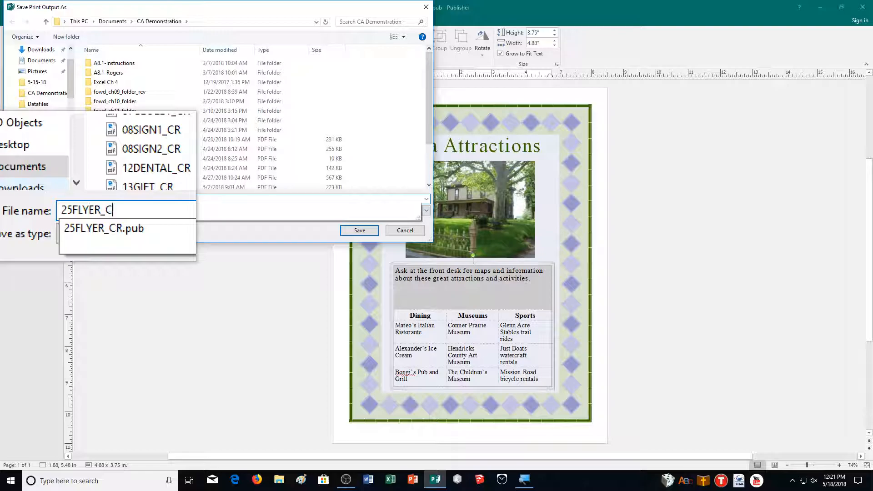
type("R")
key("Return")
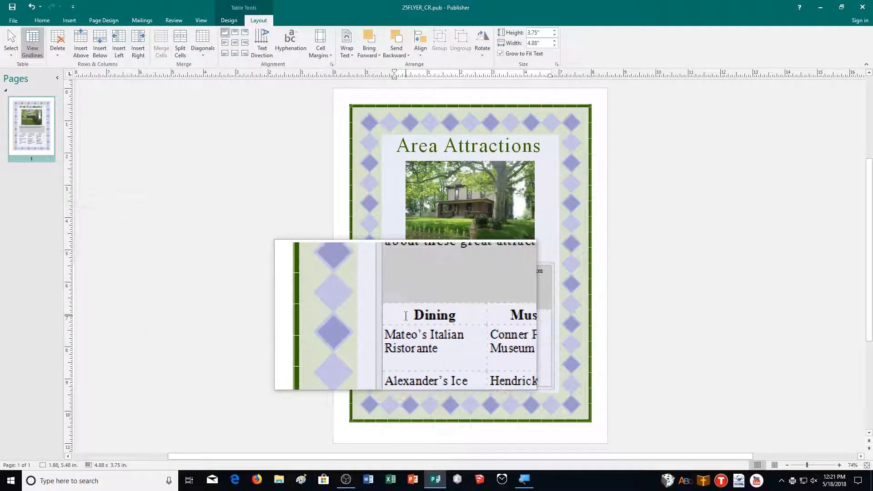
Step: Try to reapply the purple line color and change the border line weight for the Dining heading cell
double_click(426, 316)
left_click_drag(438, 317, 516, 318)
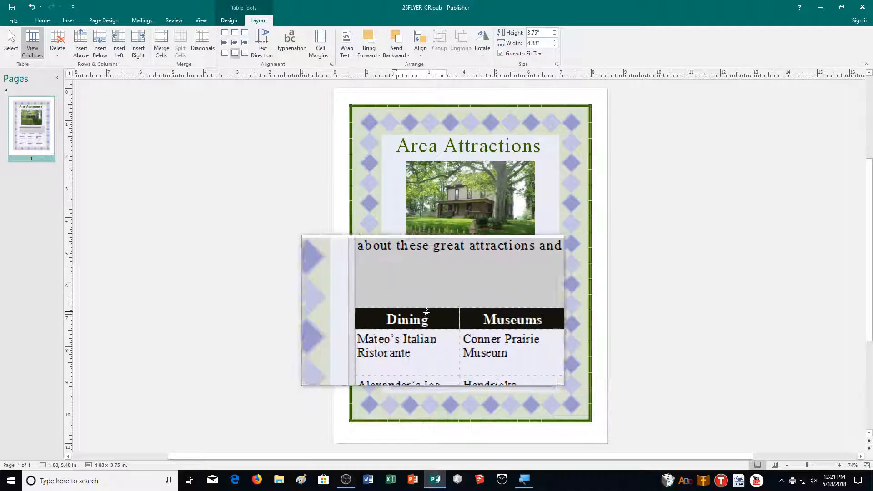
left_click(422, 316)
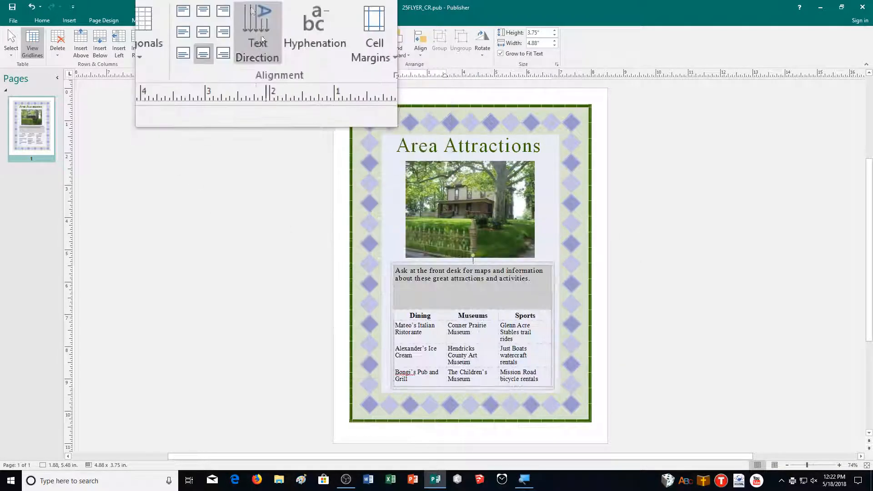
left_click(227, 20)
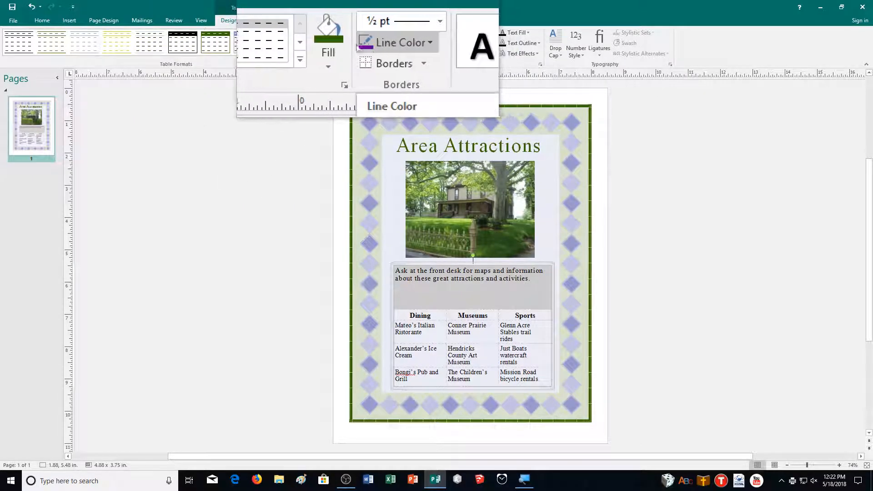
left_click(396, 55)
left_click(397, 56)
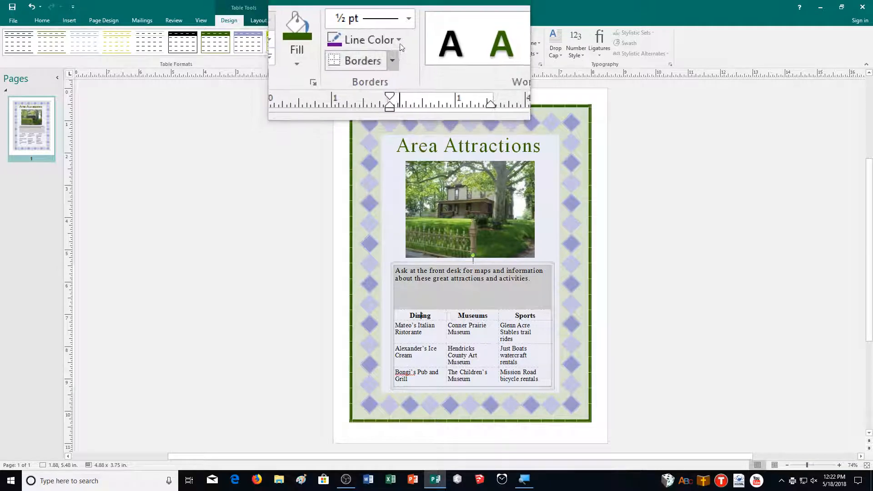
left_click(392, 42)
left_click(413, 63)
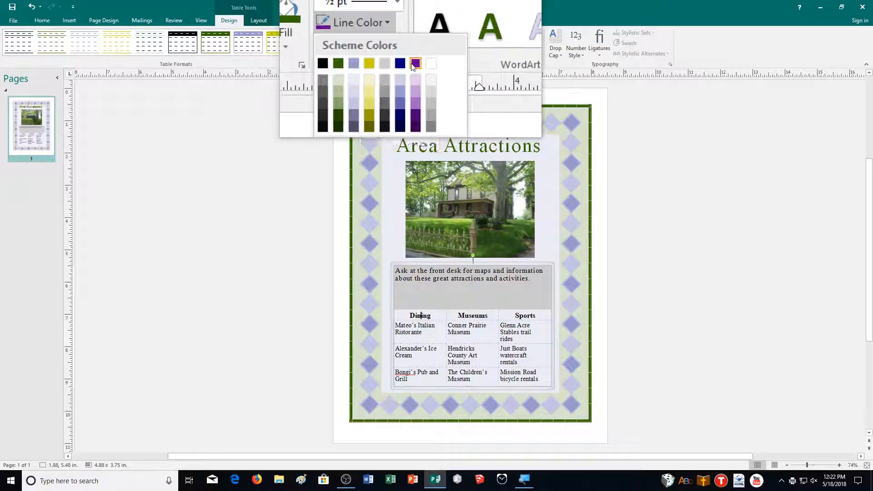
left_click(406, 34)
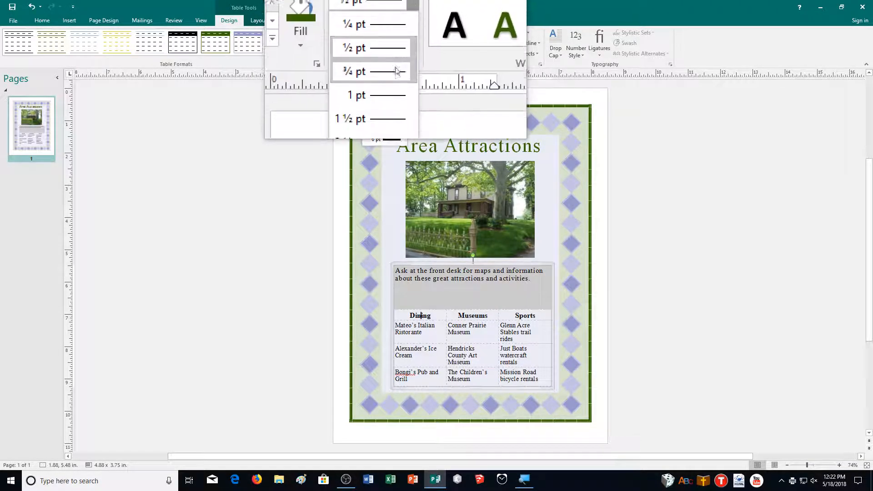
left_click(396, 87)
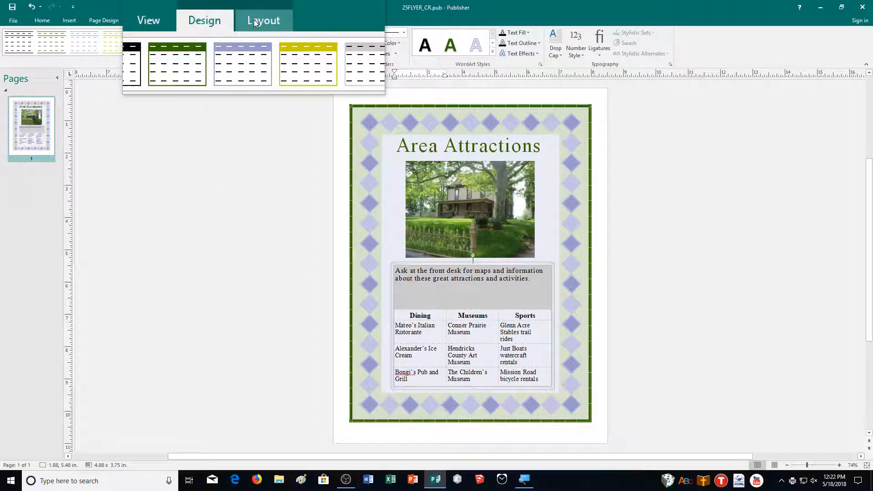
Step: Open the OPUB25 publication from the CA Demonstration folder
left_click(15, 20)
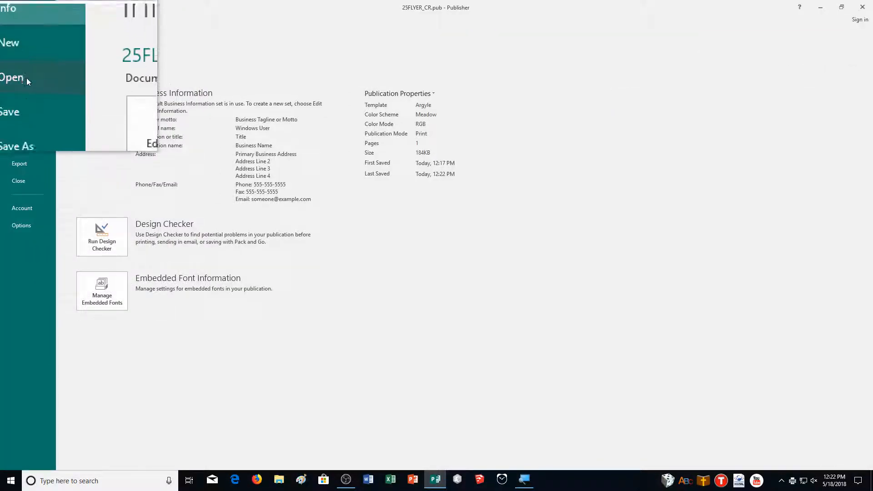
left_click(25, 77)
left_click(155, 168)
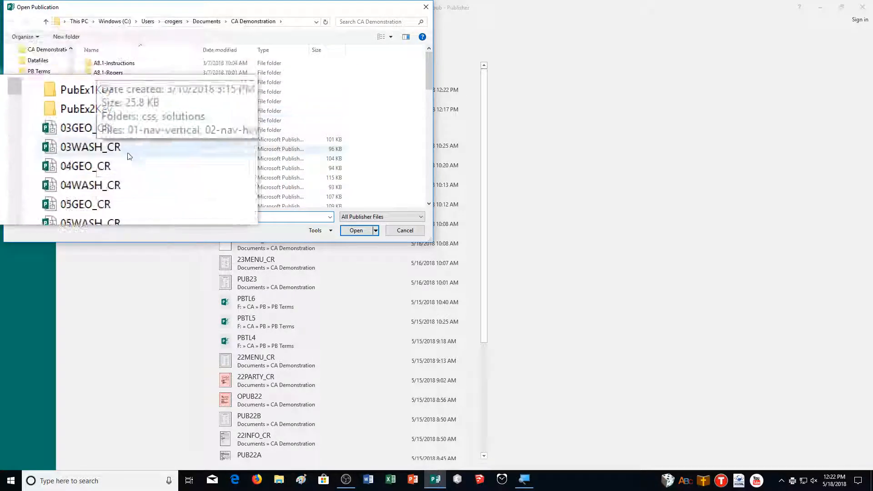
scroll(128, 156, "down", 15)
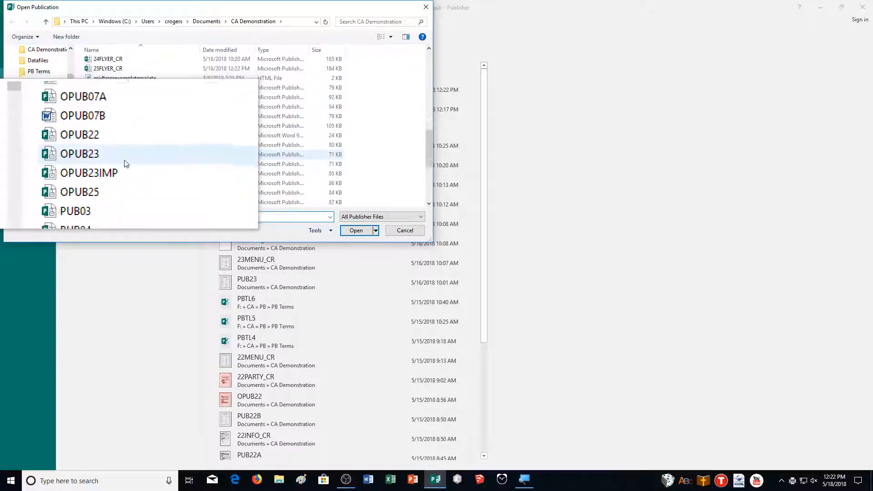
scroll(128, 160, "down", 2)
double_click(115, 118)
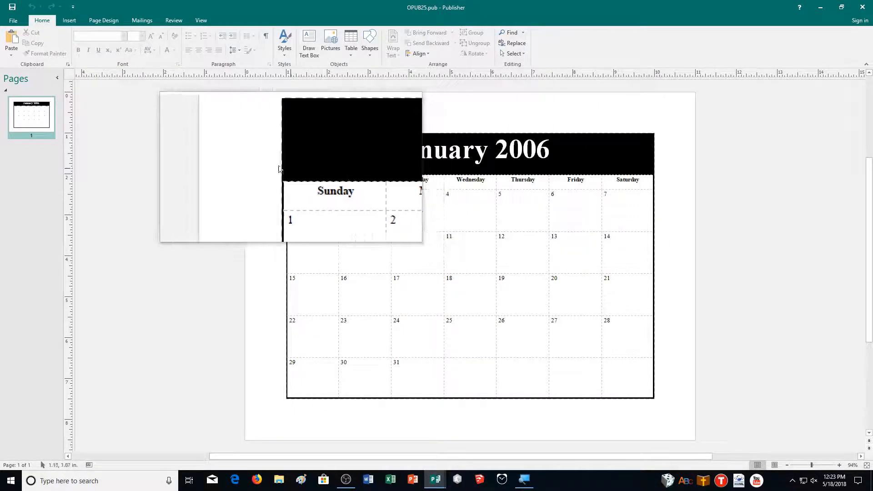
Step: Save a copy of the calendar publication as 25CAL_CR in the CA Demonstration folder
left_click(14, 21)
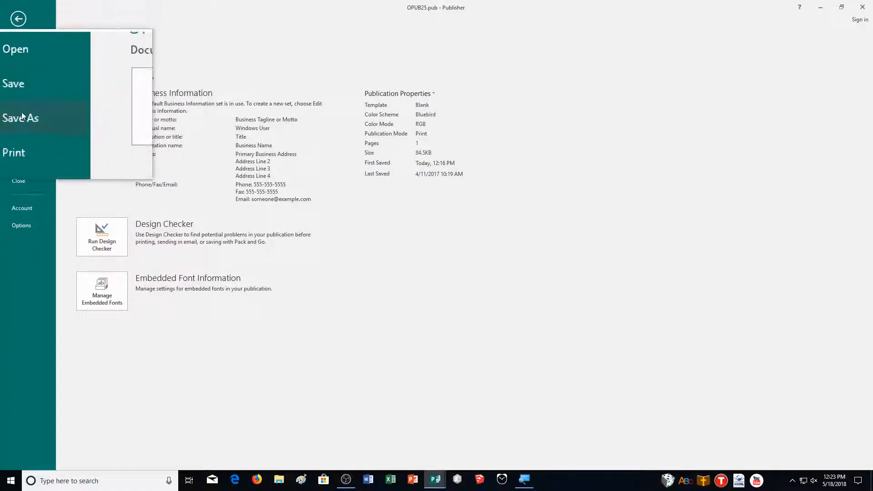
left_click(21, 113)
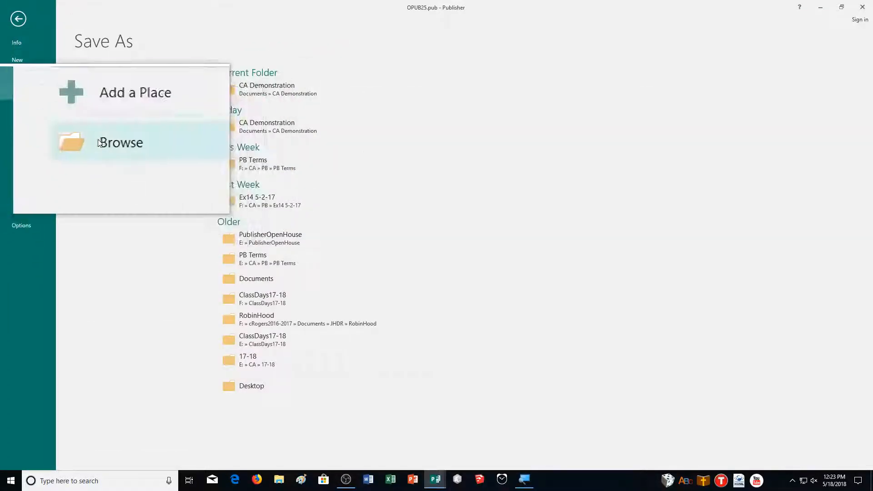
left_click(98, 142)
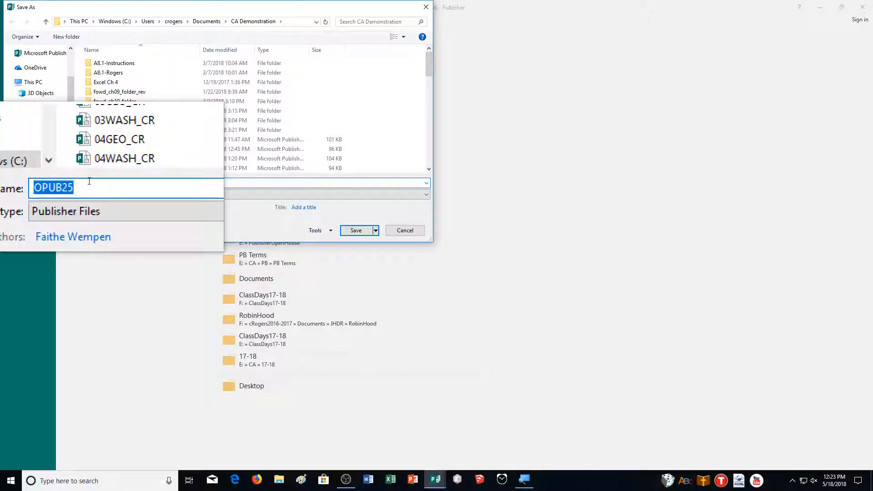
type("25CAL_CR")
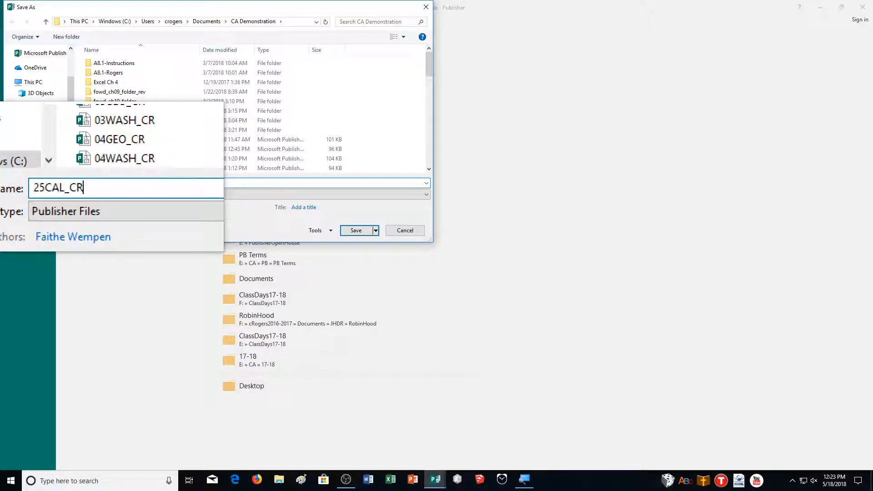
key("Return")
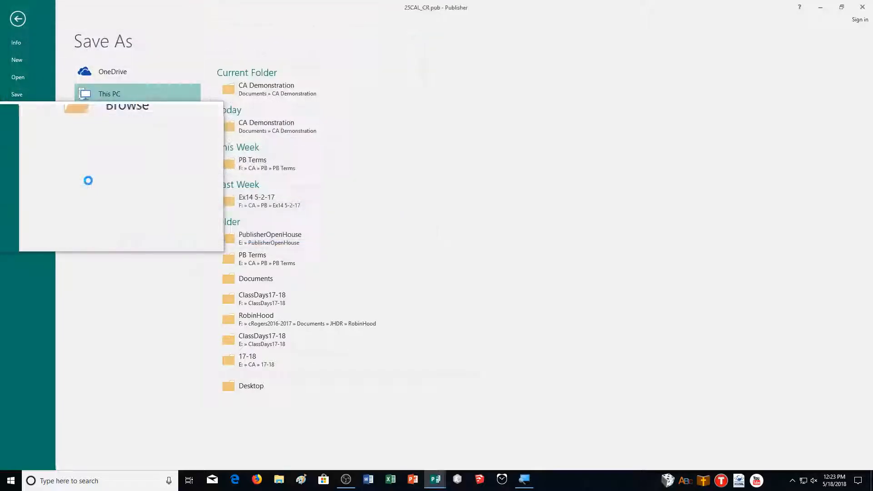